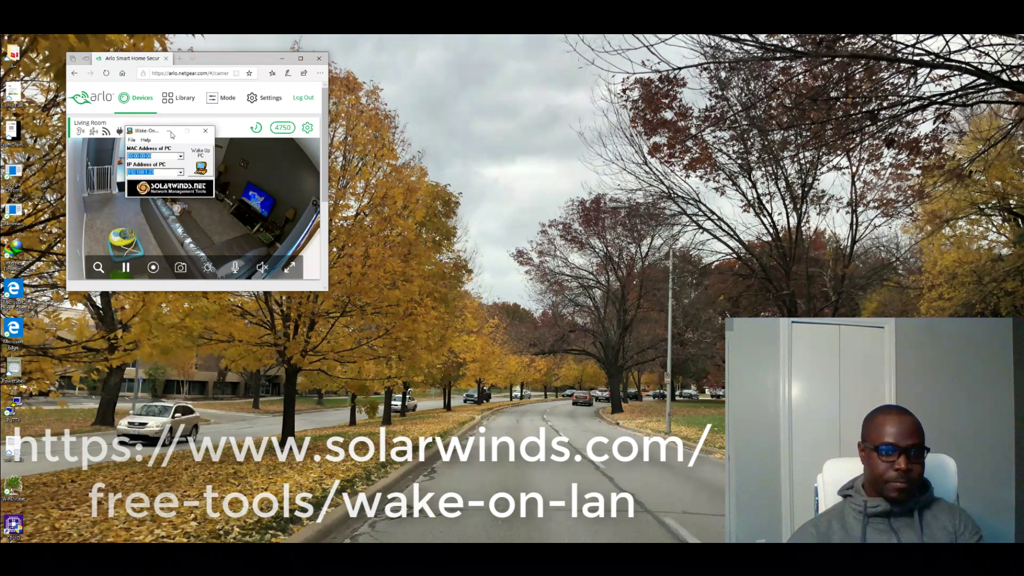
# Send a Wake-on-LAN packet to MAC address F4-CE-46-AC-3E-78 at IP address 192.168.1.27 and dismiss the sent message
pyautogui.moveTo(153, 134); pyautogui.dragTo(464, 85)
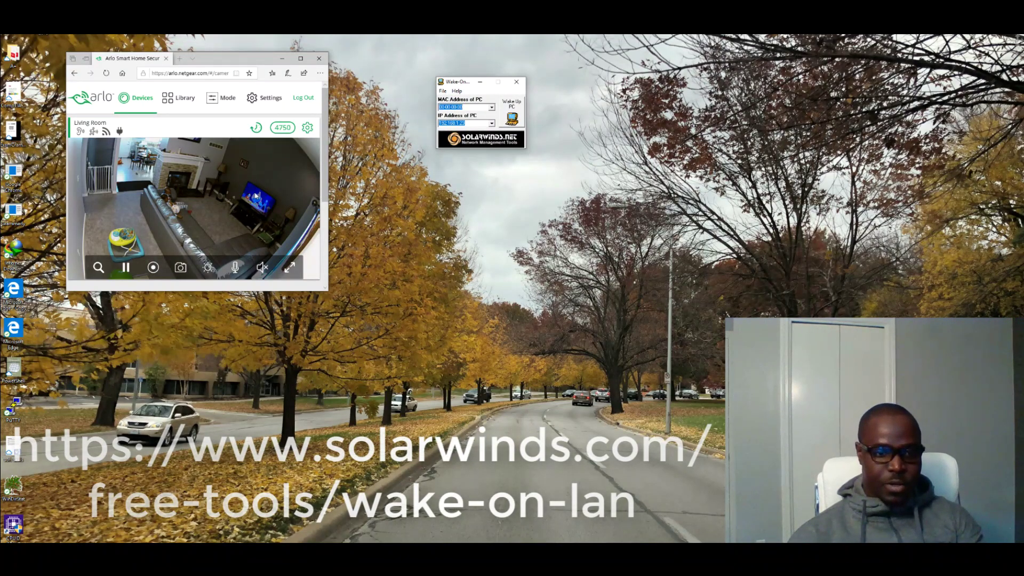
pyautogui.click(491, 108)
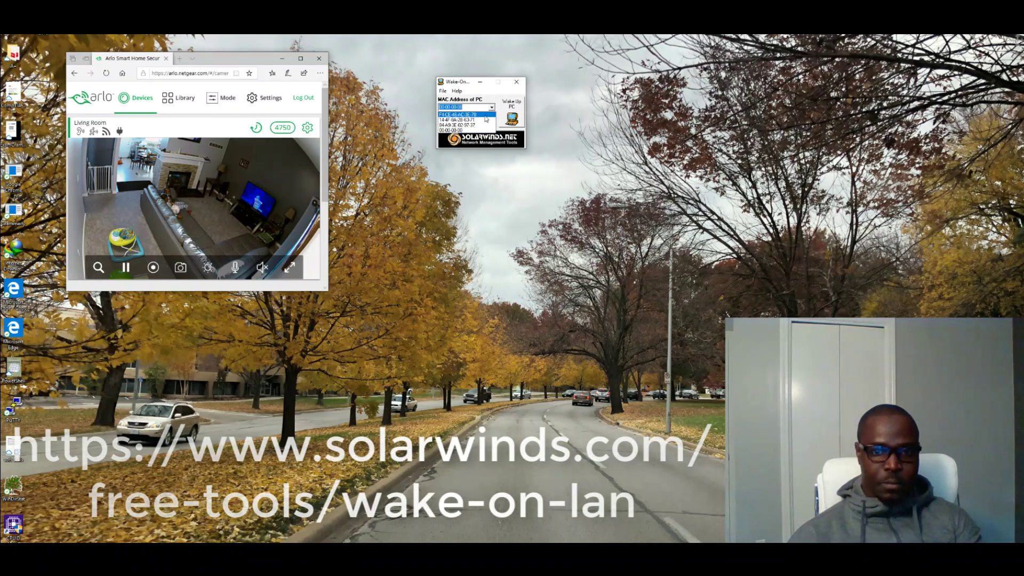
pyautogui.click(486, 115)
pyautogui.click(490, 124)
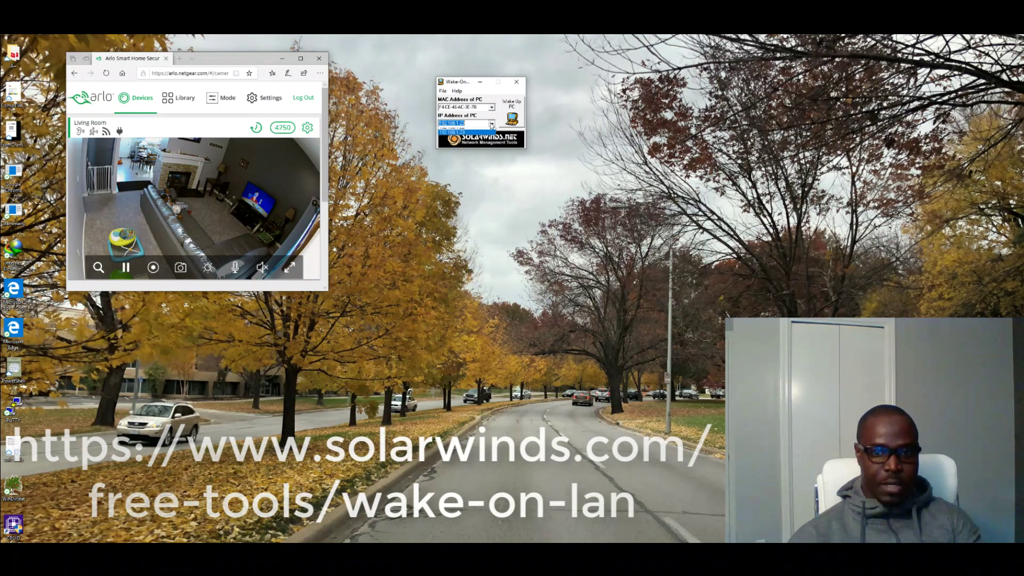
pyautogui.click(499, 122)
pyautogui.click(511, 114)
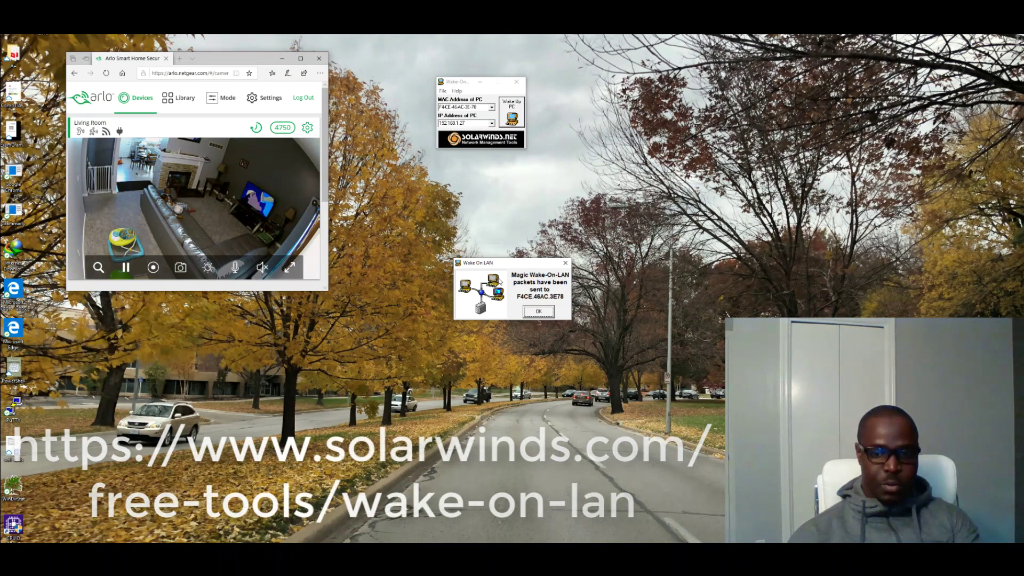
pyautogui.click(539, 312)
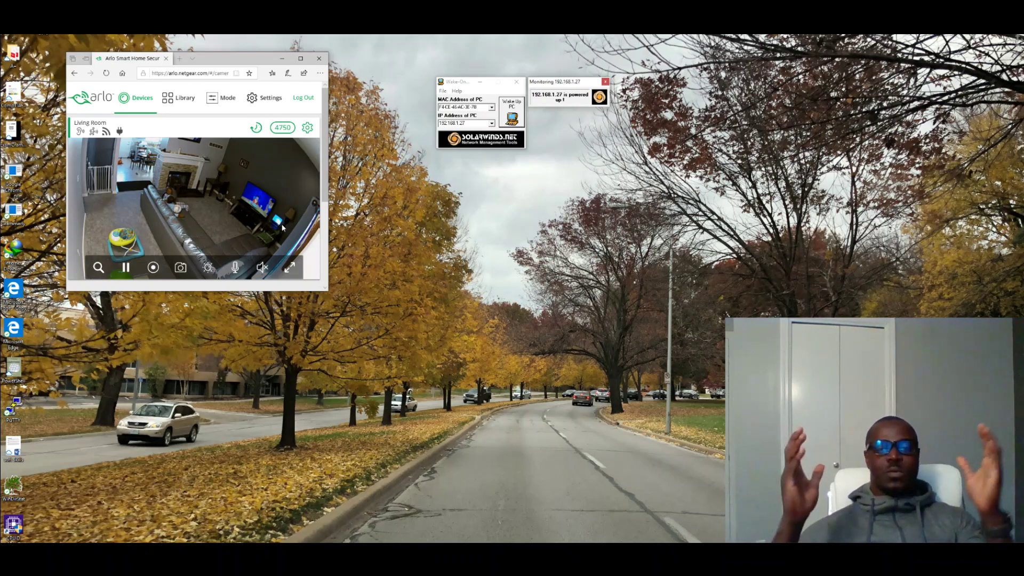
# Close the camera feed, the power-up monitor and the Wake-on-LAN tool
pyautogui.hotkey('alt', 'F4')
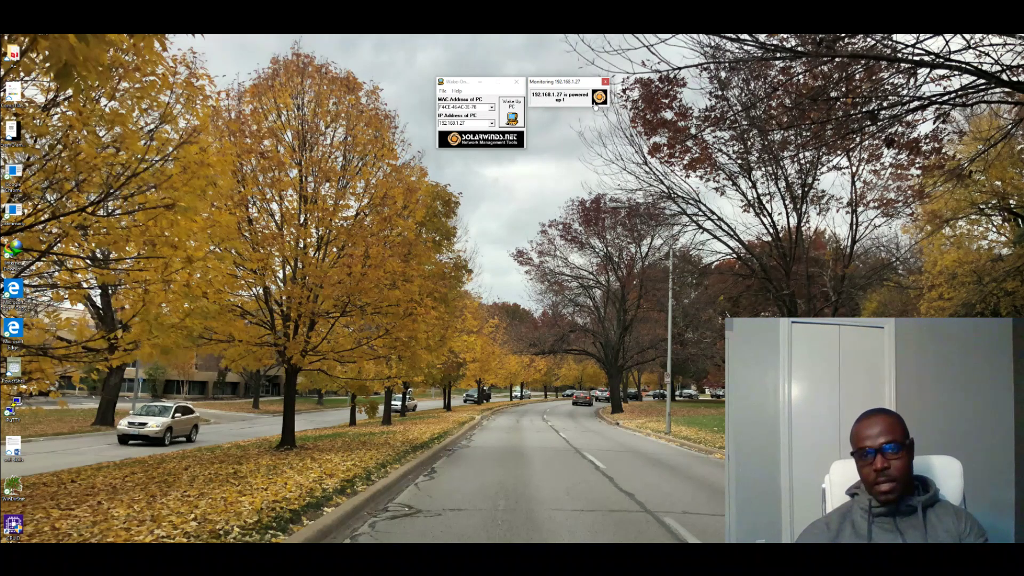
pyautogui.click(605, 82)
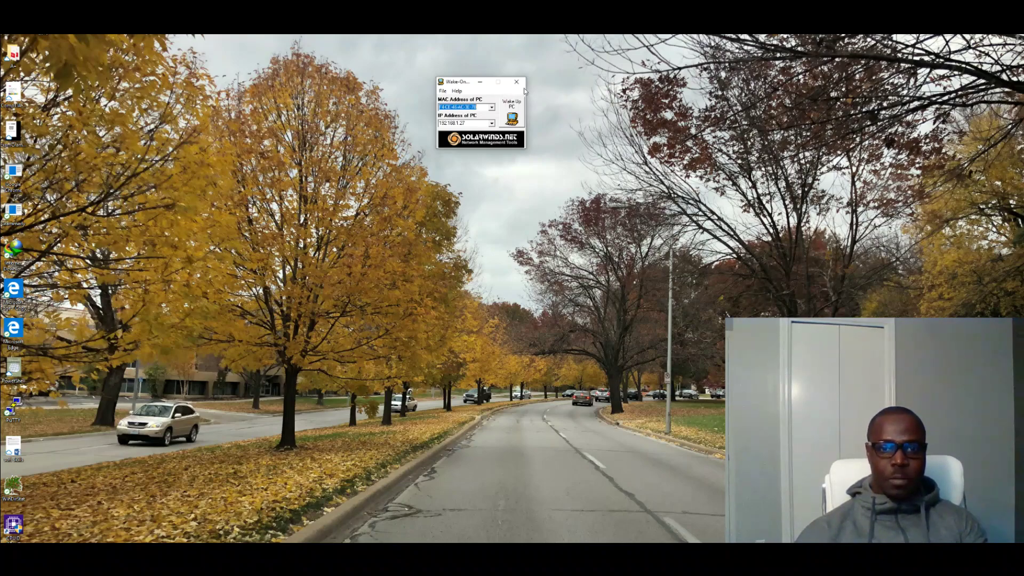
pyautogui.click(516, 82)
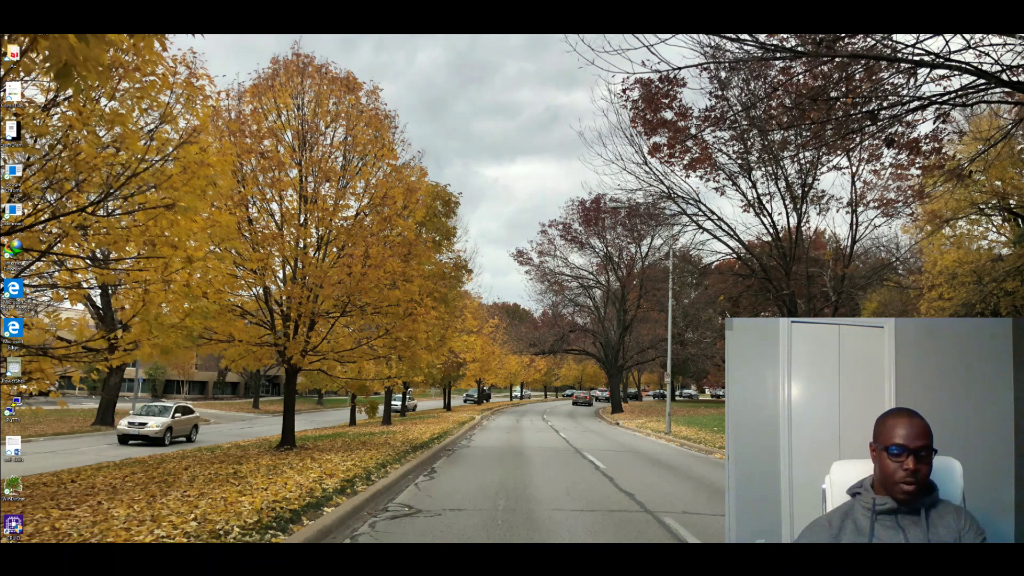
# Open Windows Settings and view the Ethernet connection under Network & Internet
pyautogui.press('super')
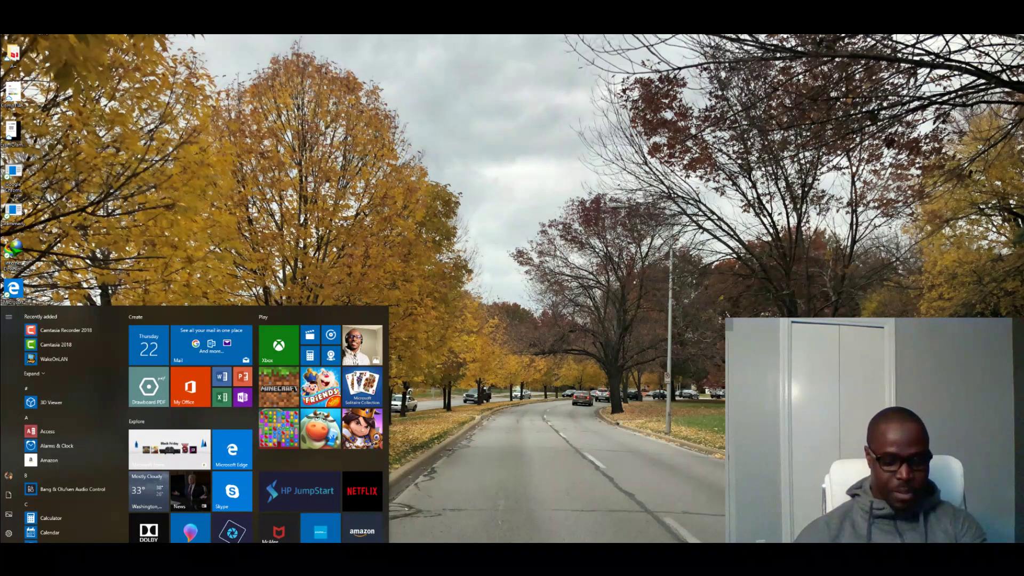
pyautogui.write('sett')
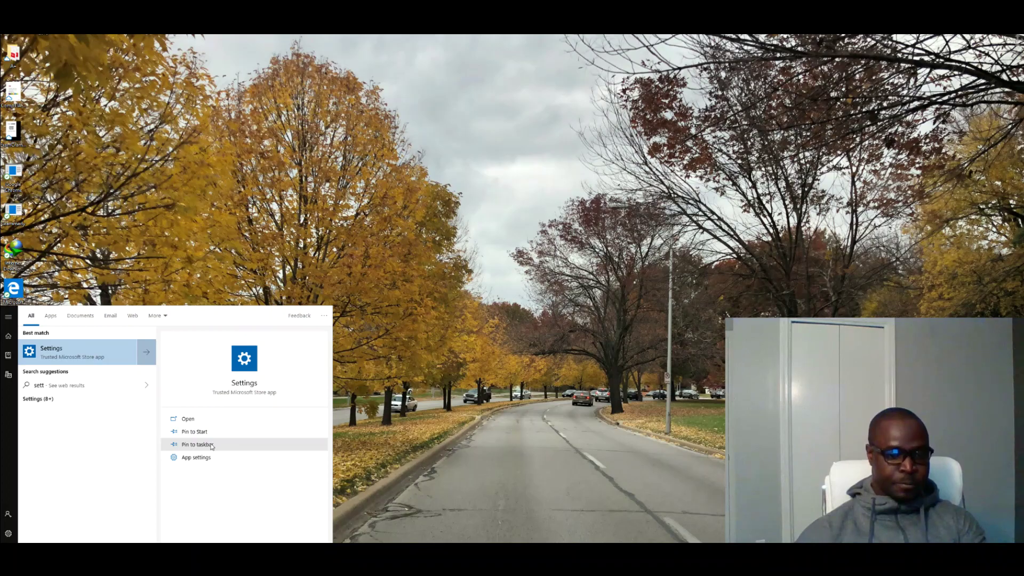
pyautogui.click(90, 357)
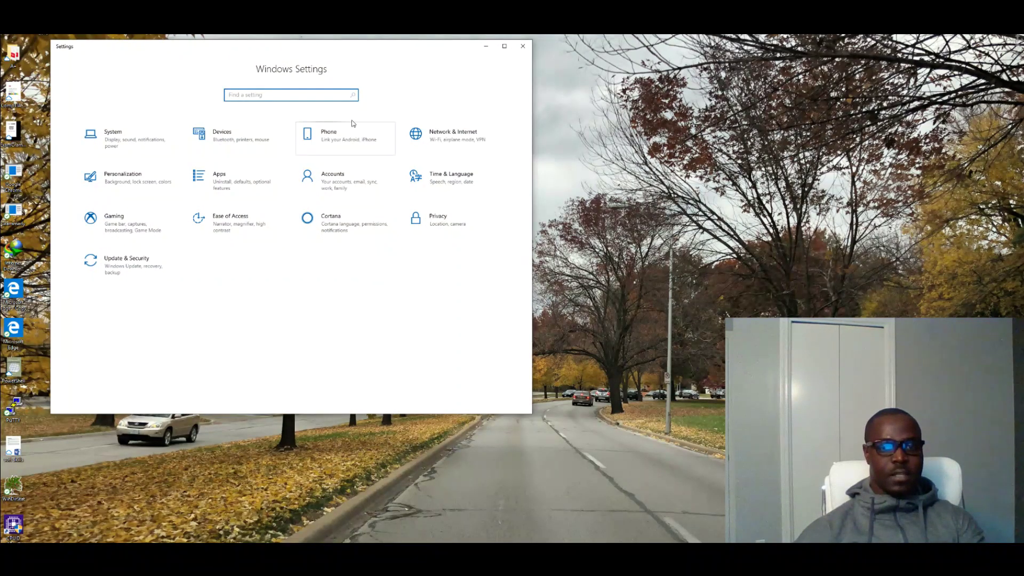
pyautogui.click(449, 137)
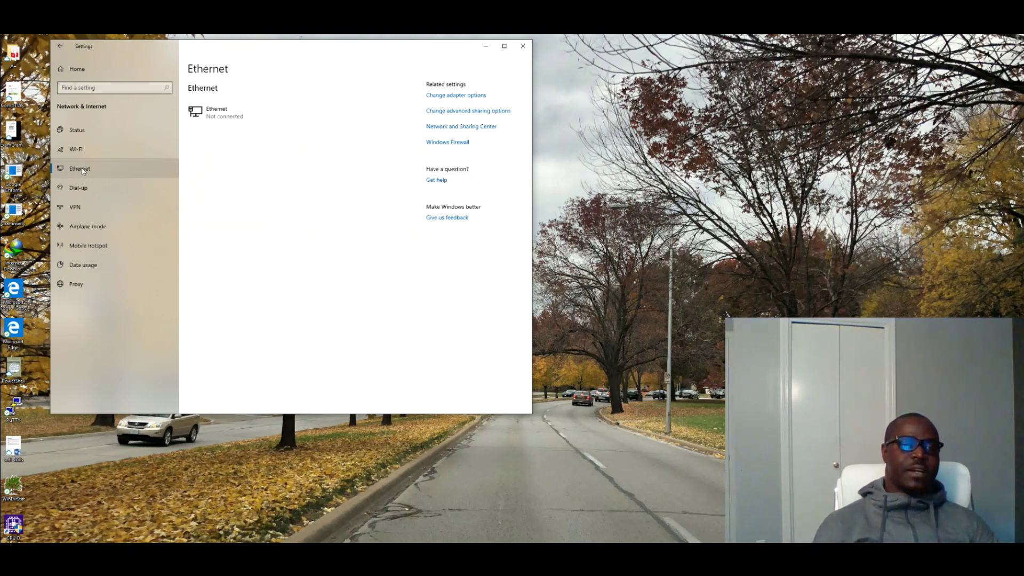
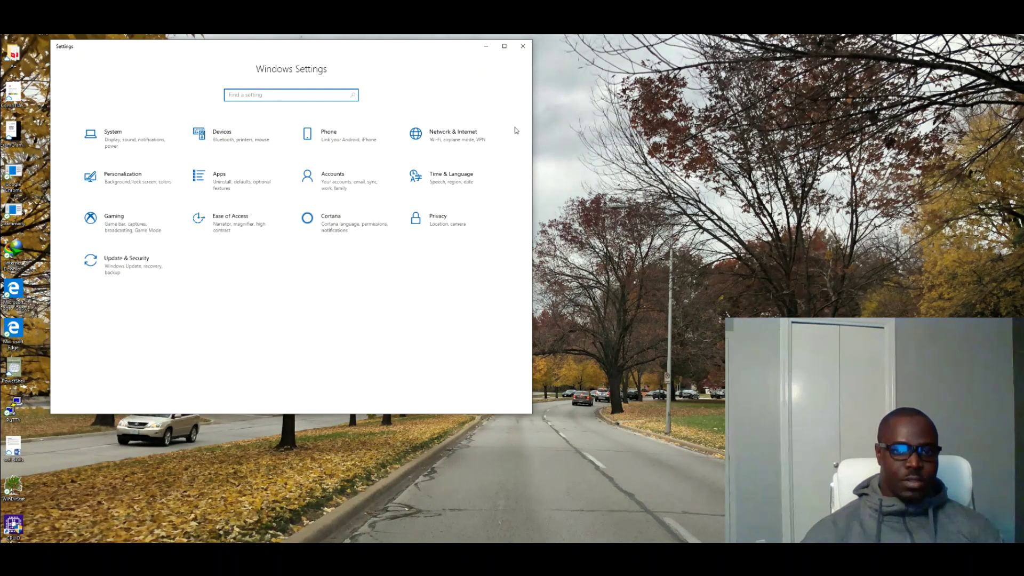
pyautogui.click(462, 138)
pyautogui.click(216, 113)
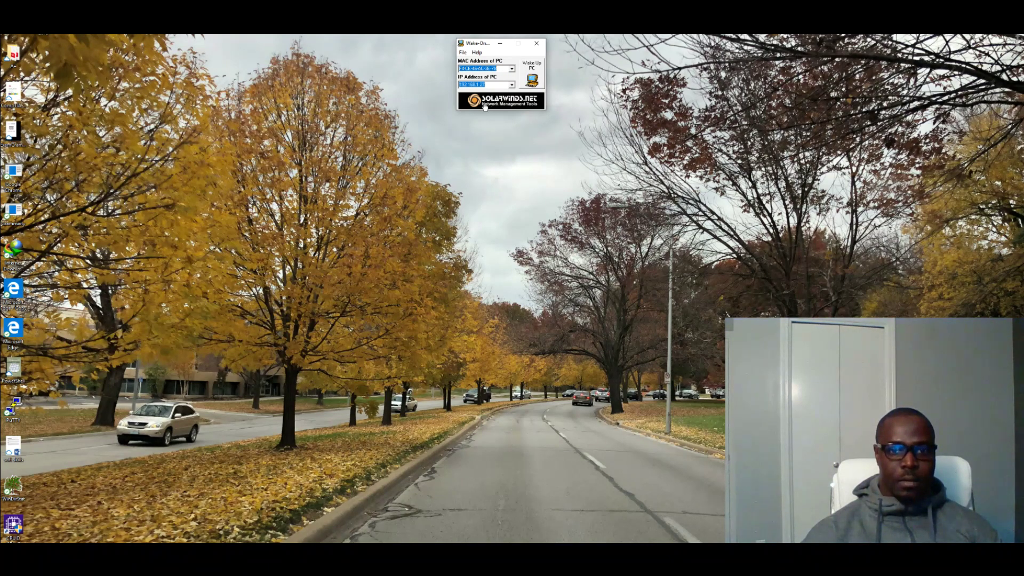
# Replace the MAC address in the Wake-on-LAN tool with an all-zero placeholder address
pyautogui.press('BackSpace')
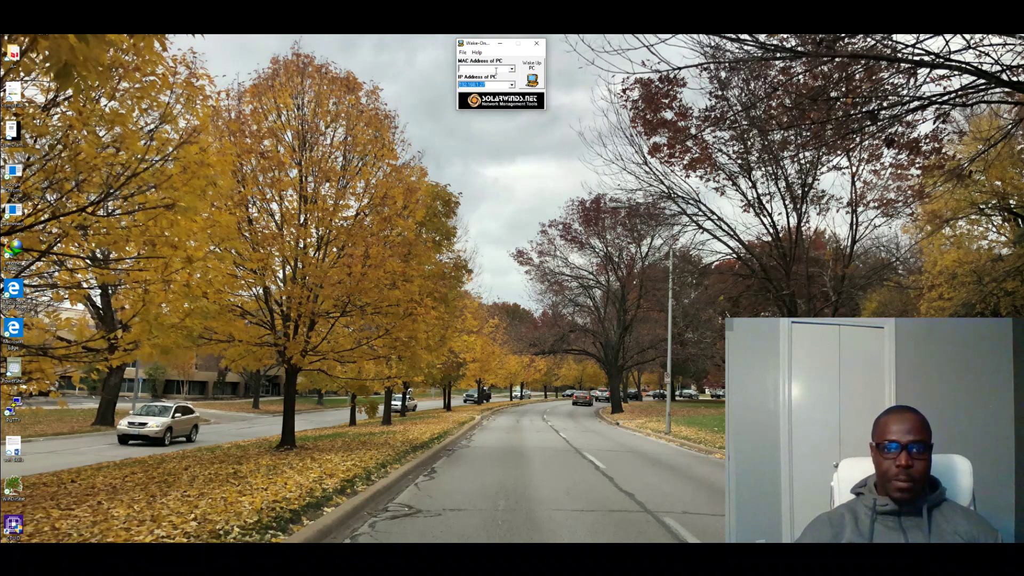
pyautogui.write('00')
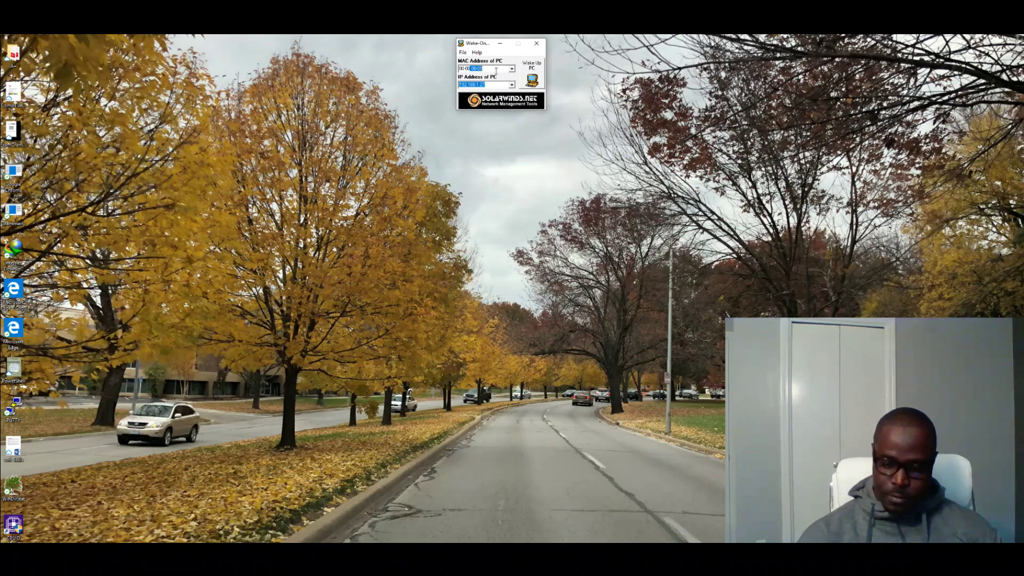
pyautogui.write('-00-00-00')
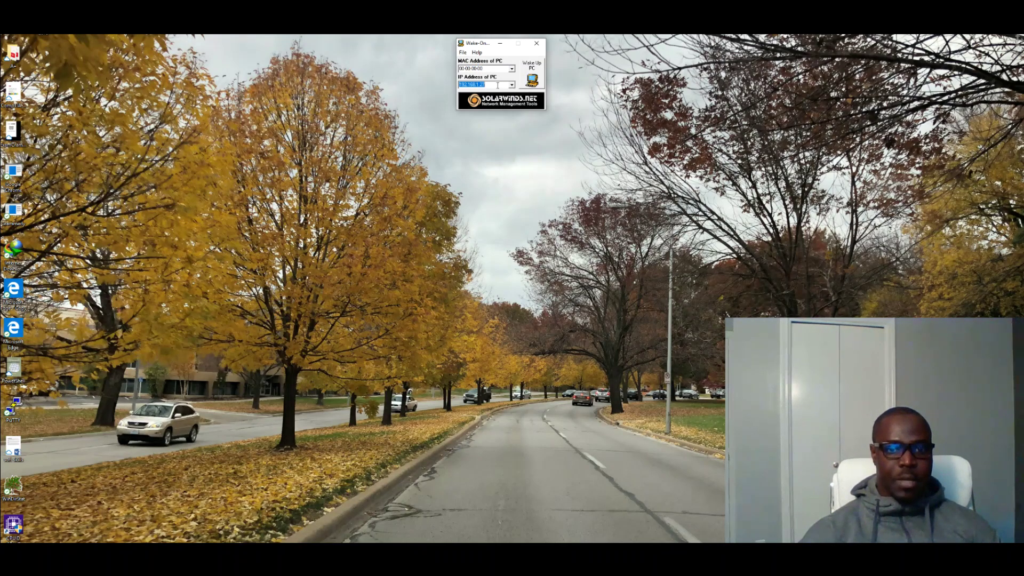
# Set the target PC's IP address in the Wake-on-LAN tool to 172.16.0.1
pyautogui.click(498, 86)
pyautogui.press('BackSpace')
pyautogui.press('BackSpace')
pyautogui.press('BackSpace')
pyautogui.press('BackSpace')
pyautogui.press('BackSpace')
pyautogui.press('BackSpace')
pyautogui.press('BackSpace')
pyautogui.press('BackSpace')
pyautogui.press('BackSpace')
pyautogui.press('BackSpace')
pyautogui.press('BackSpace')
pyautogui.press('BackSpace')
pyautogui.write('172.16')
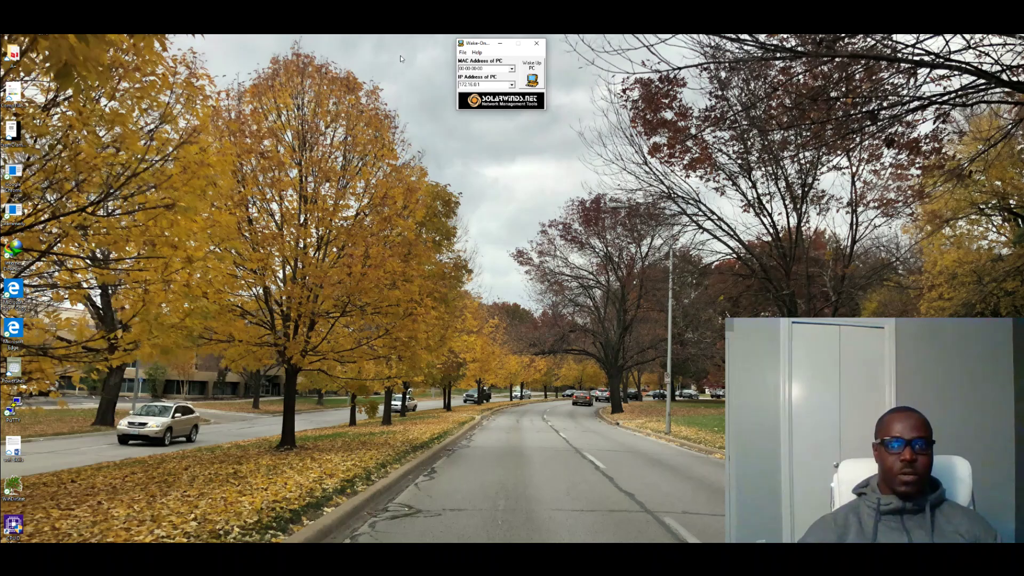
# Send the wake-up packet to the placeholder PC, dismiss the sent message and close the Wake-on-LAN tool
pyautogui.click(531, 74)
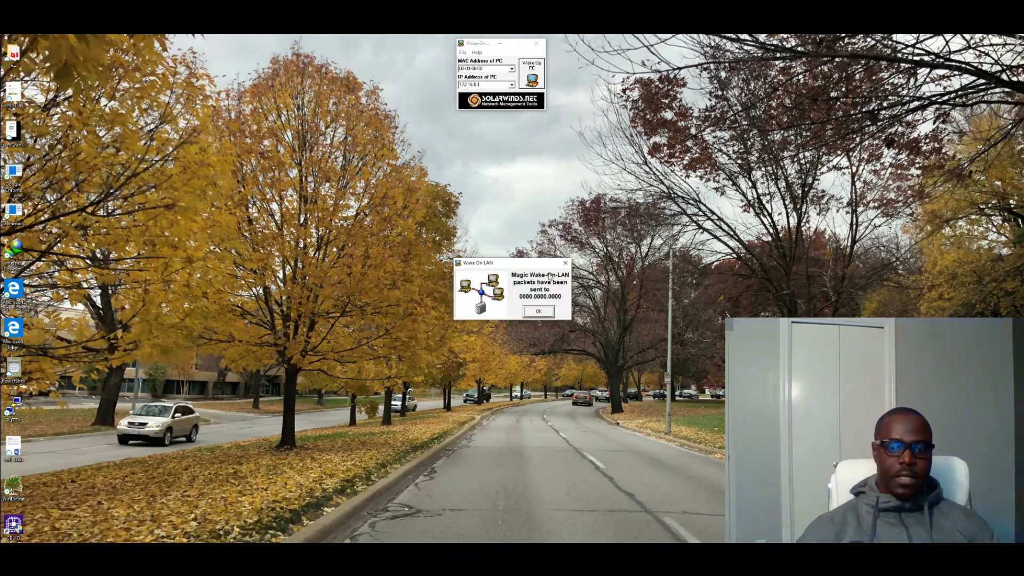
pyautogui.moveTo(508, 270); pyautogui.dragTo(498, 154)
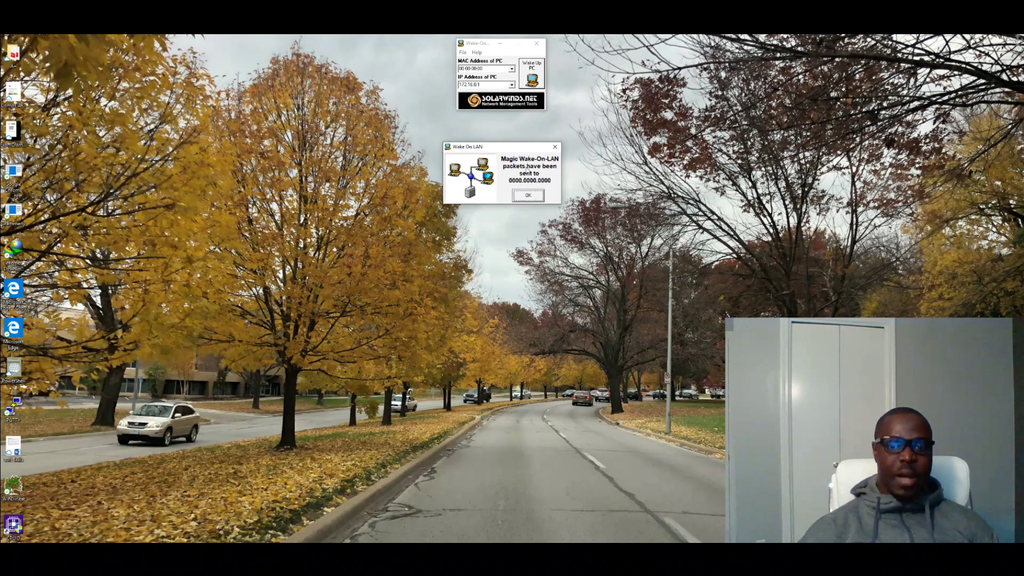
pyautogui.click(530, 197)
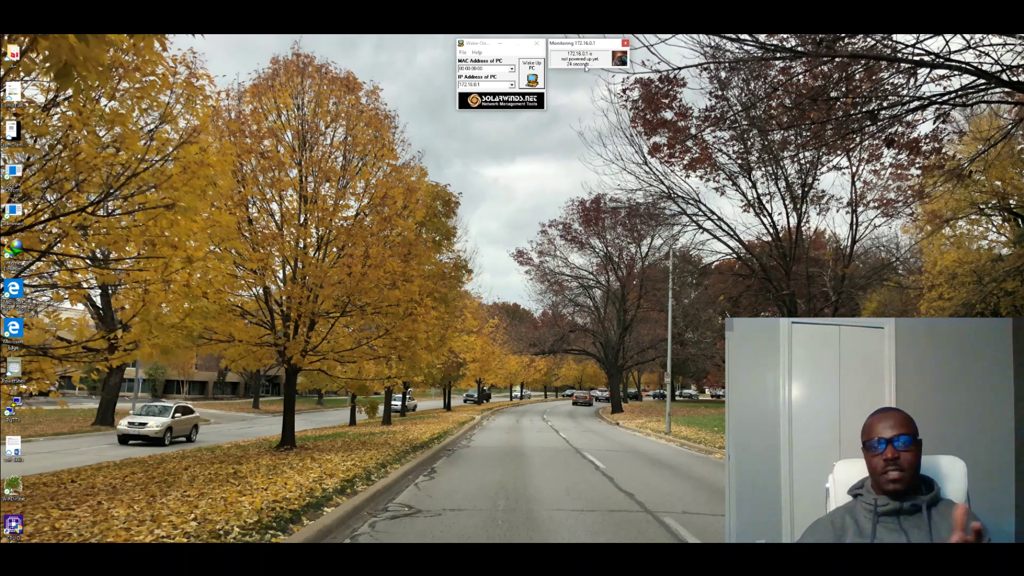
pyautogui.click(544, 46)
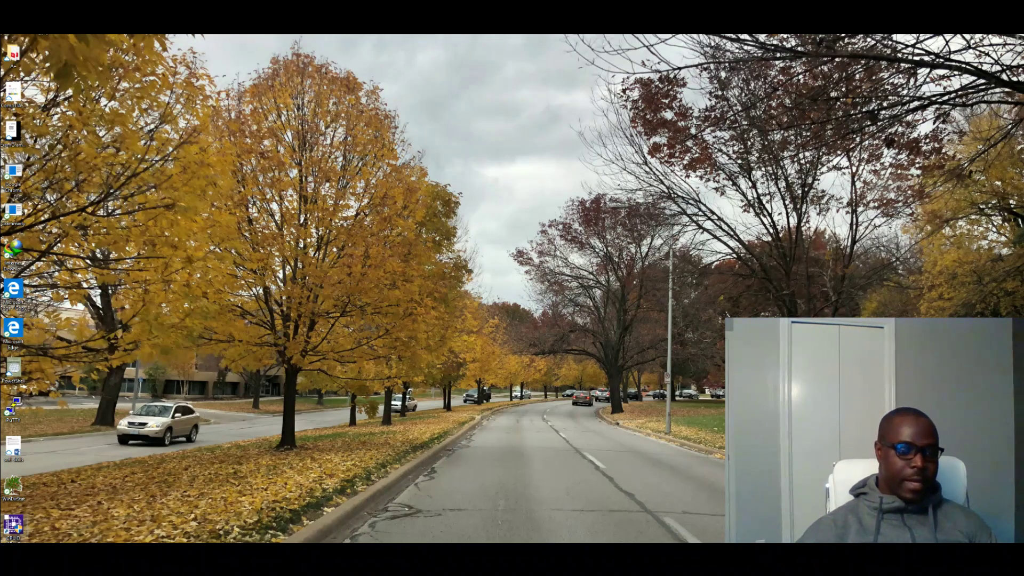
# Open Device Manager and select the Realtek PCIe GBE Family Controller among the network adapters
pyautogui.press('super')
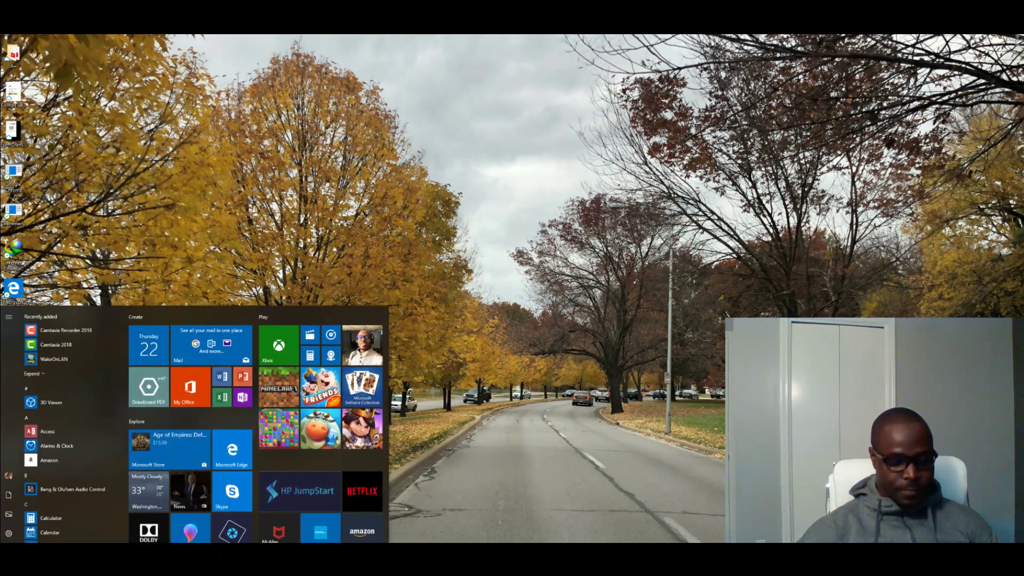
pyautogui.write('dev')
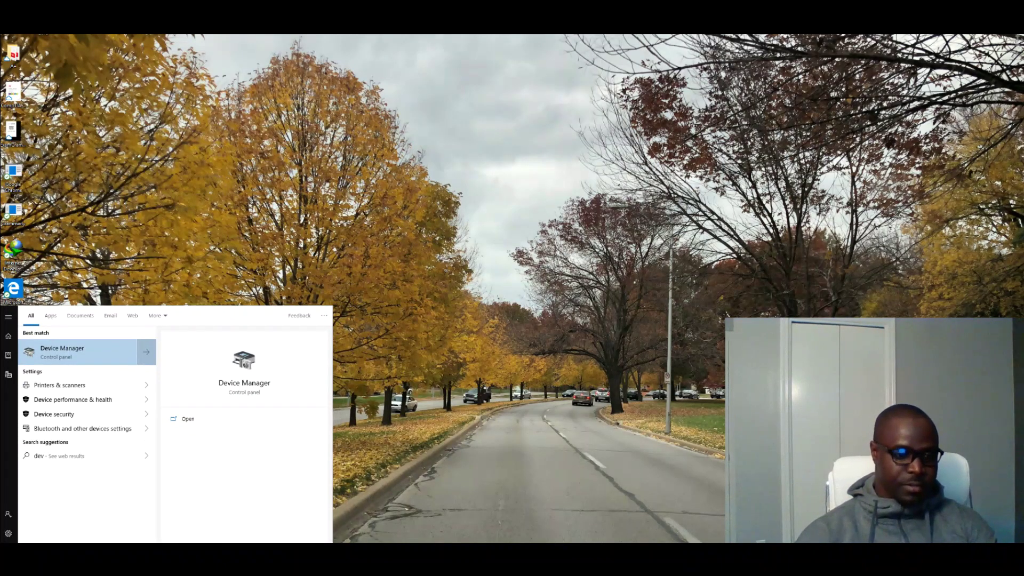
pyautogui.click(85, 357)
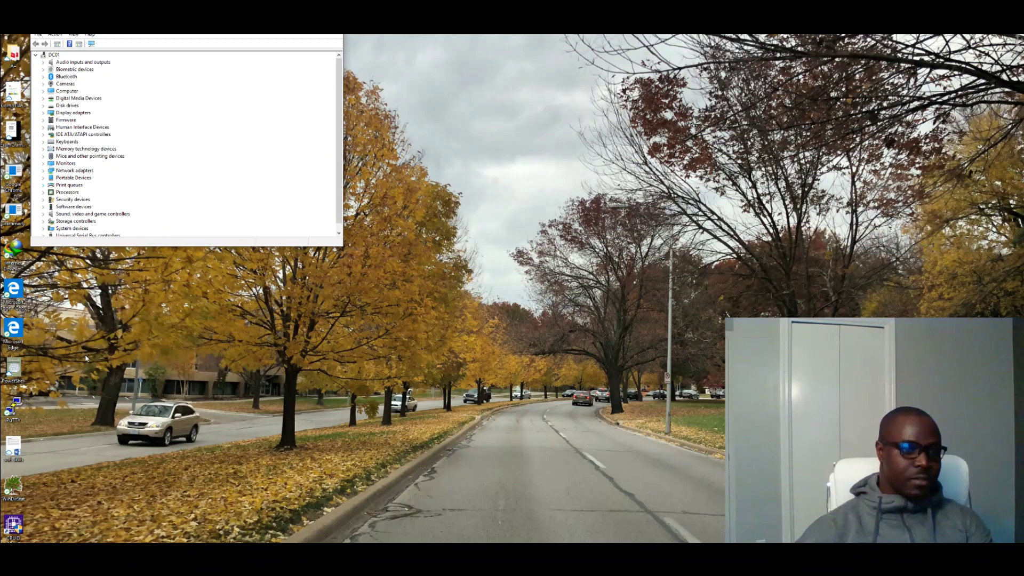
pyautogui.press('n')
pyautogui.press('Right')
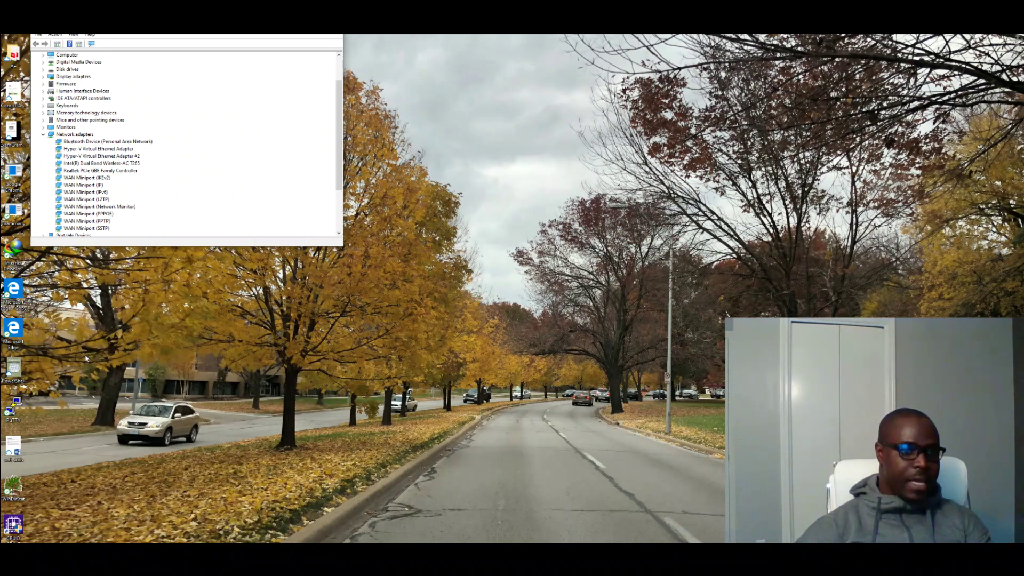
pyautogui.press('r')
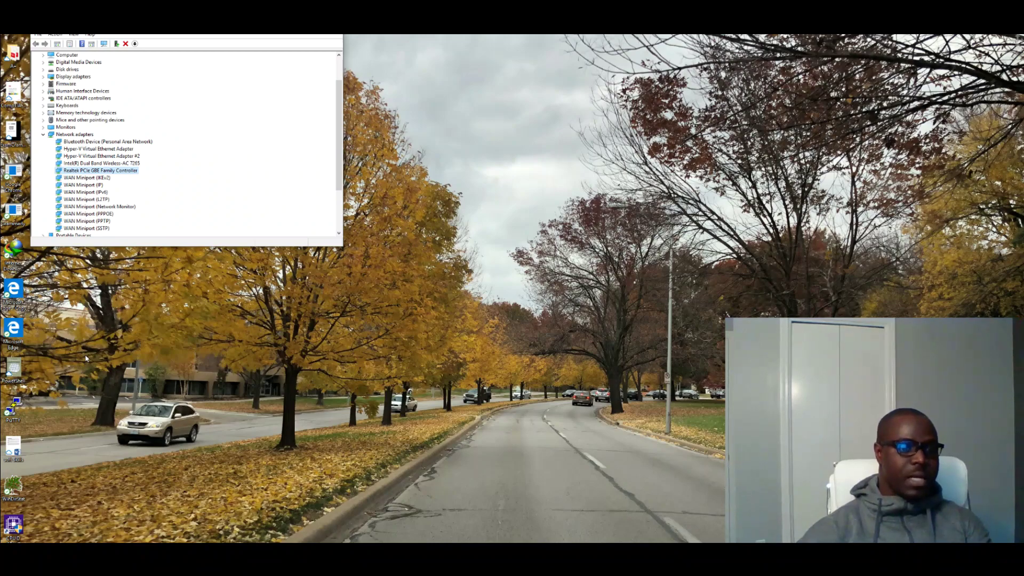
# In the Realtek controller's power management properties, allow the device to wake the computer, only by a magic packet, and apply the change
pyautogui.hotkey('shift', 'F10')
pyautogui.press('Down')
pyautogui.press('Down')
pyautogui.press('Down')
pyautogui.press('Down')
pyautogui.press('Down')
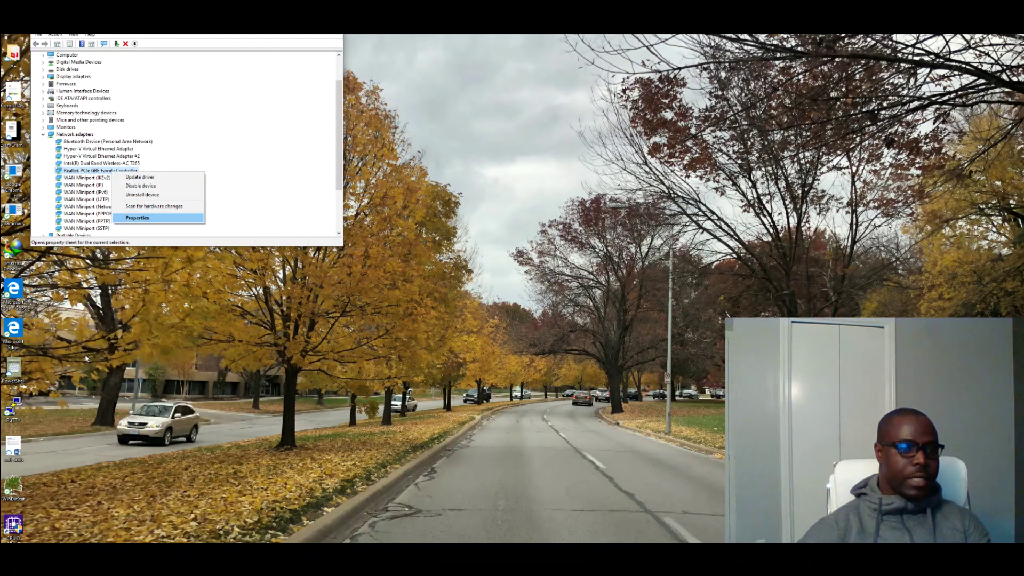
pyautogui.press('Return')
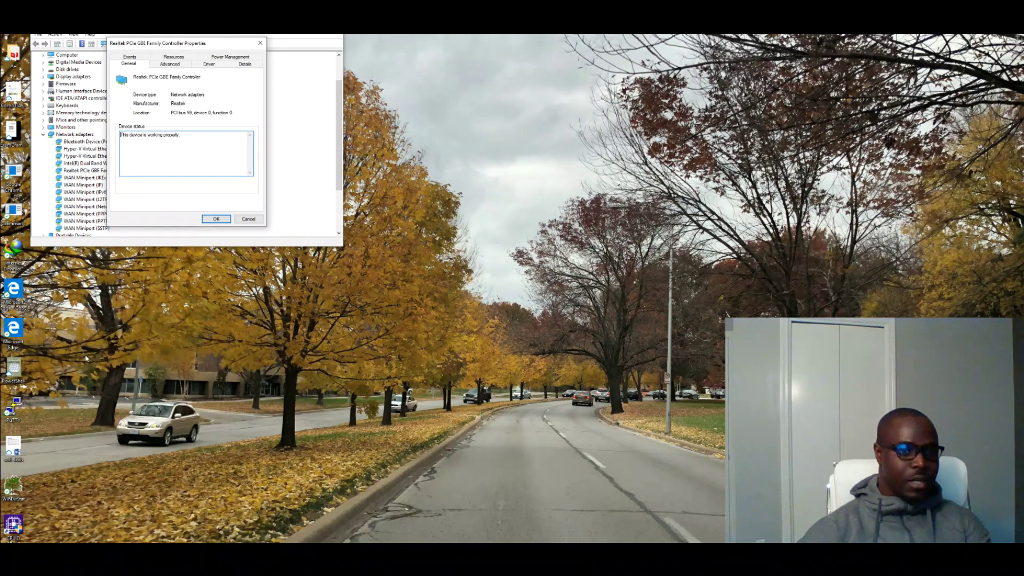
pyautogui.hotkey('ctrl', 'shift', 'Tab')
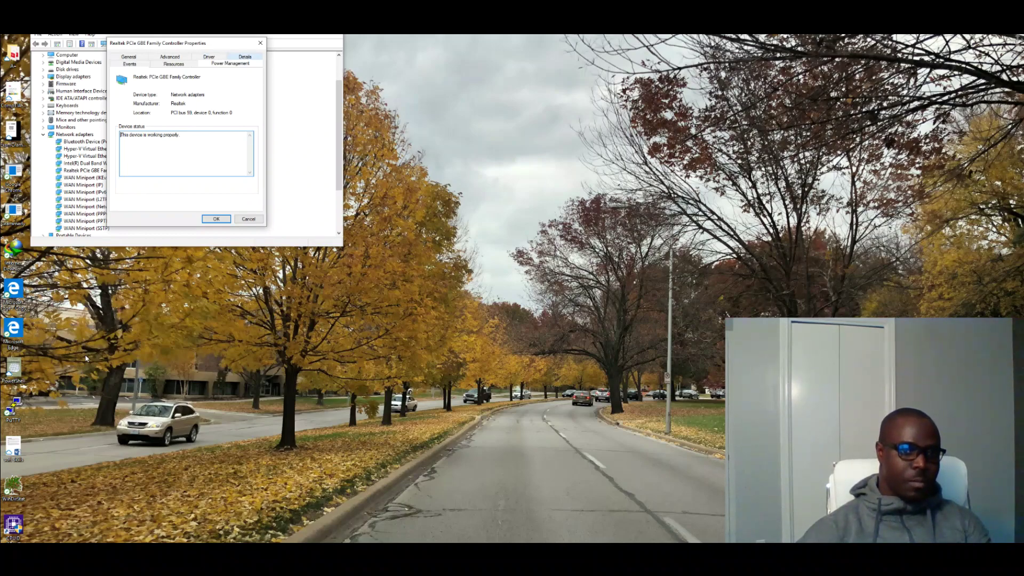
pyautogui.hotkey('alt', 'w')
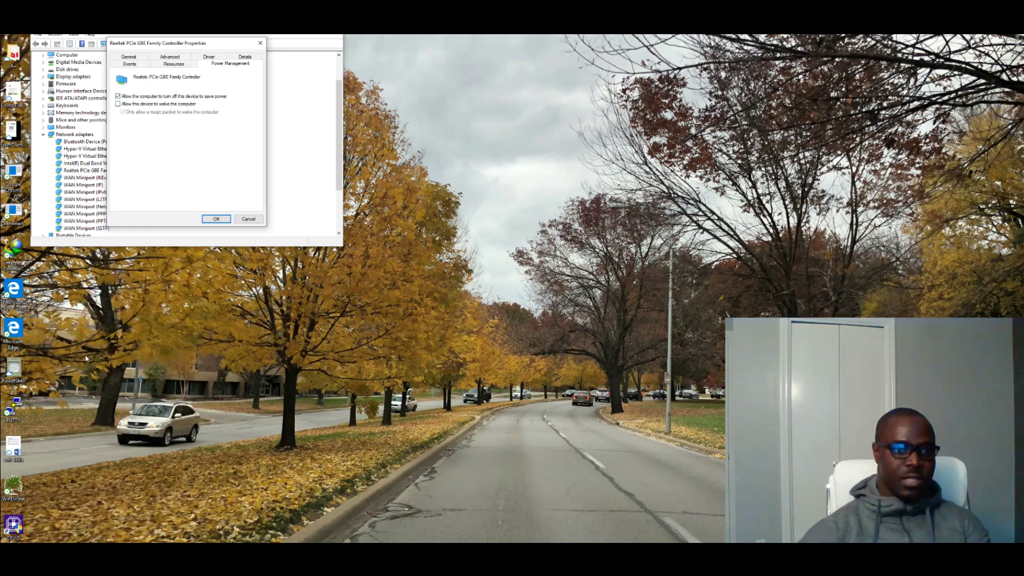
pyautogui.press('space')
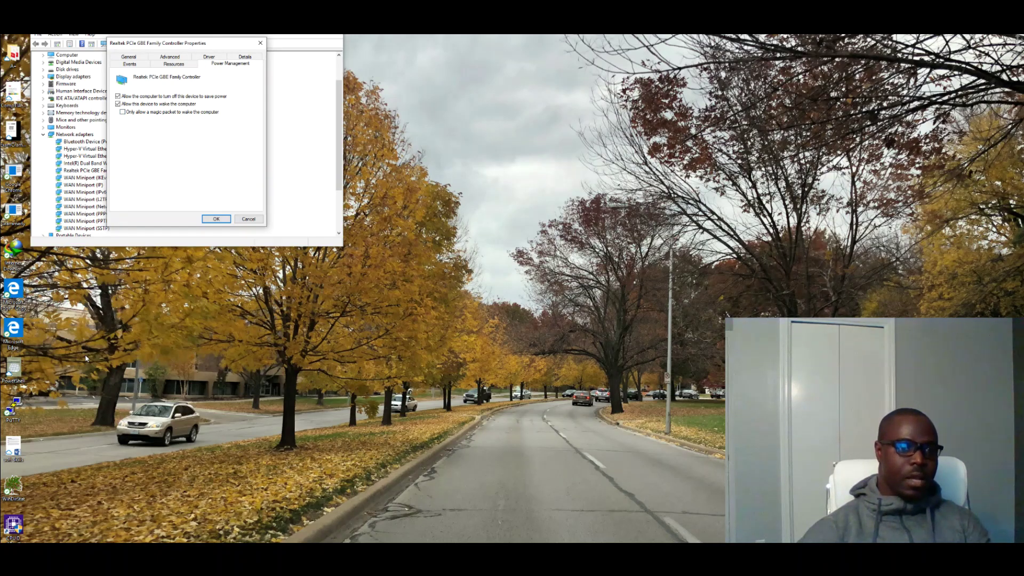
pyautogui.press('Return')
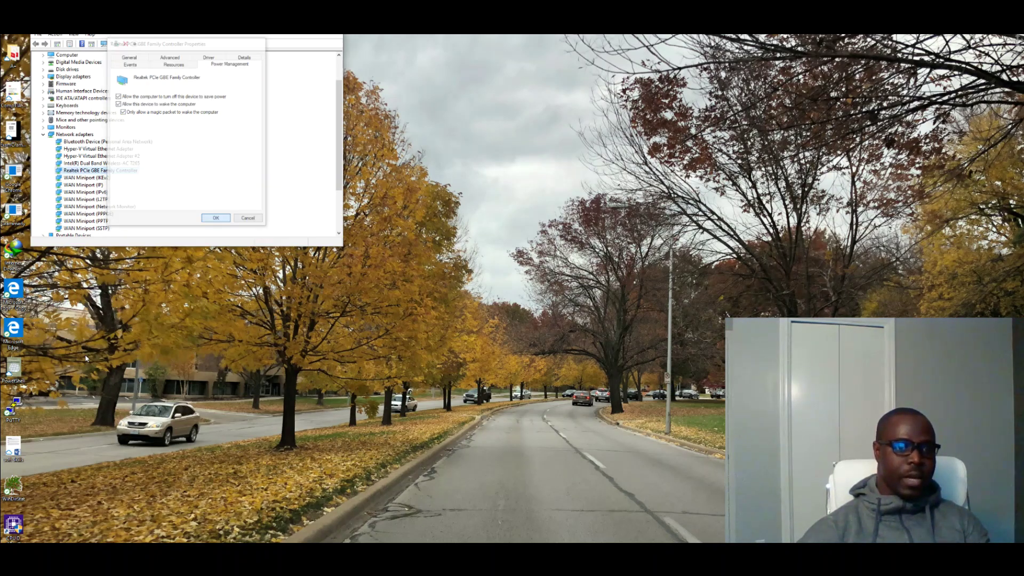
# Reopen the Realtek PCIe GBE Family Controller's properties and review its power management wake options
pyautogui.hotkey('shift', 'F10')
pyautogui.press('Up')
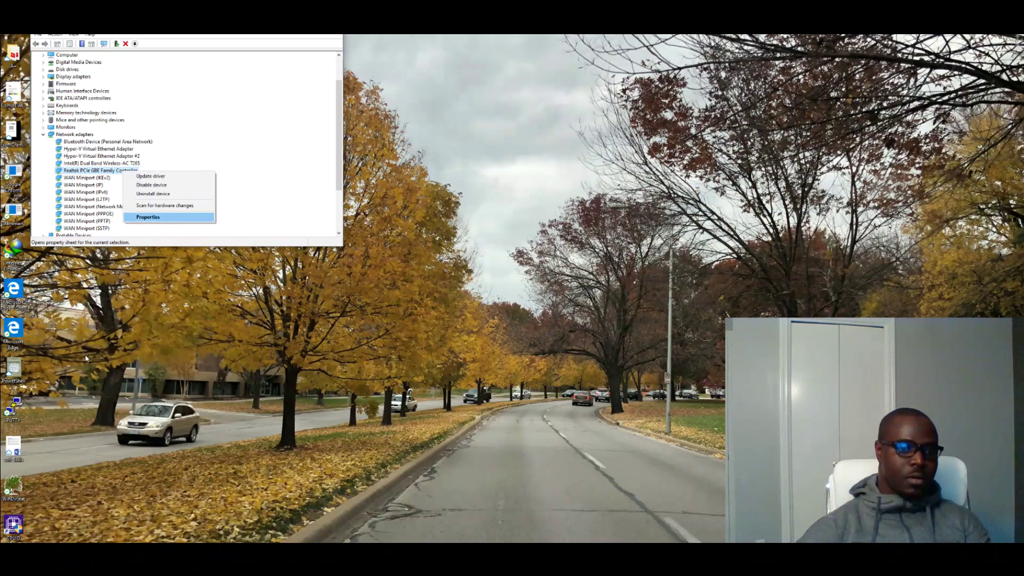
pyautogui.press('Return')
pyautogui.hotkey('ctrl', 'Tab')
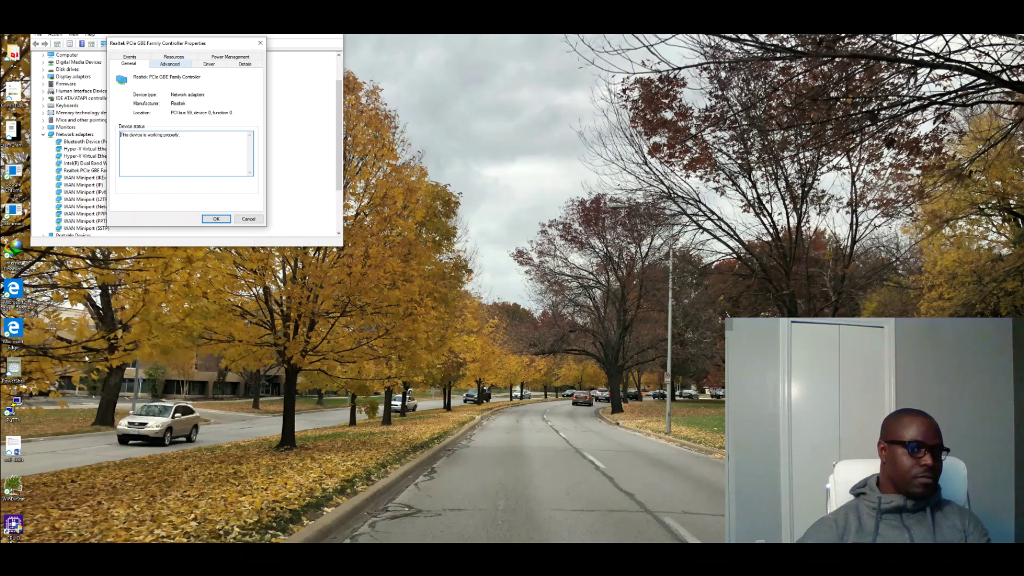
pyautogui.hotkey('ctrl', 'shift', 'Tab')
pyautogui.hotkey('ctrl', 'shift', 'Tab')
pyautogui.hotkey('ctrl', 'Tab')
pyautogui.hotkey('ctrl', 'Tab')
pyautogui.hotkey('ctrl', 'Tab')
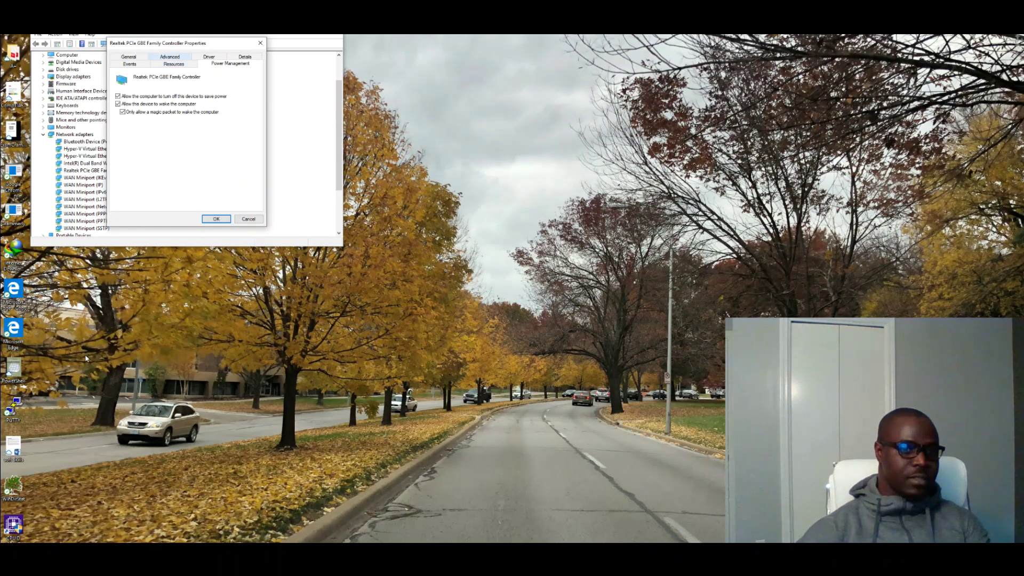
# Set the Realtek controller's advanced Wake on Magic Packet property to Enabled, accept the properties and close Device Manager
pyautogui.press('w')
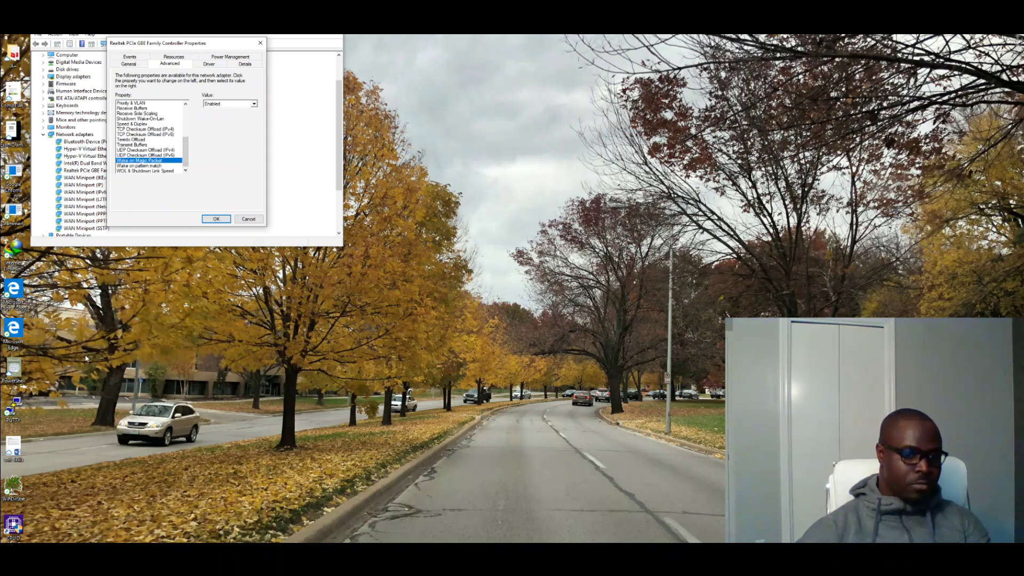
pyautogui.press('Tab')
pyautogui.press('Down')
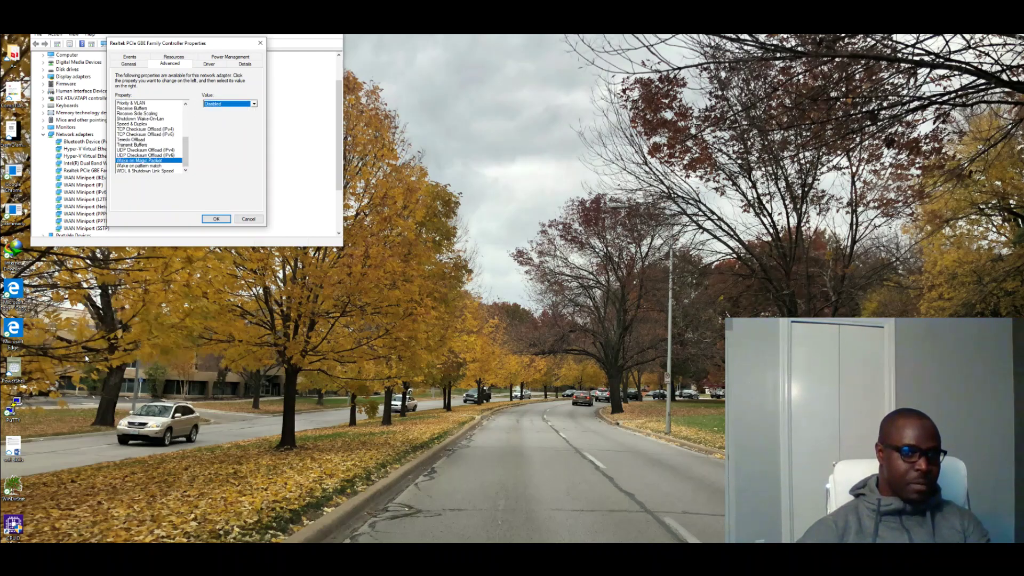
pyautogui.hotkey('alt', 'Down')
pyautogui.press('Up')
pyautogui.press('Return')
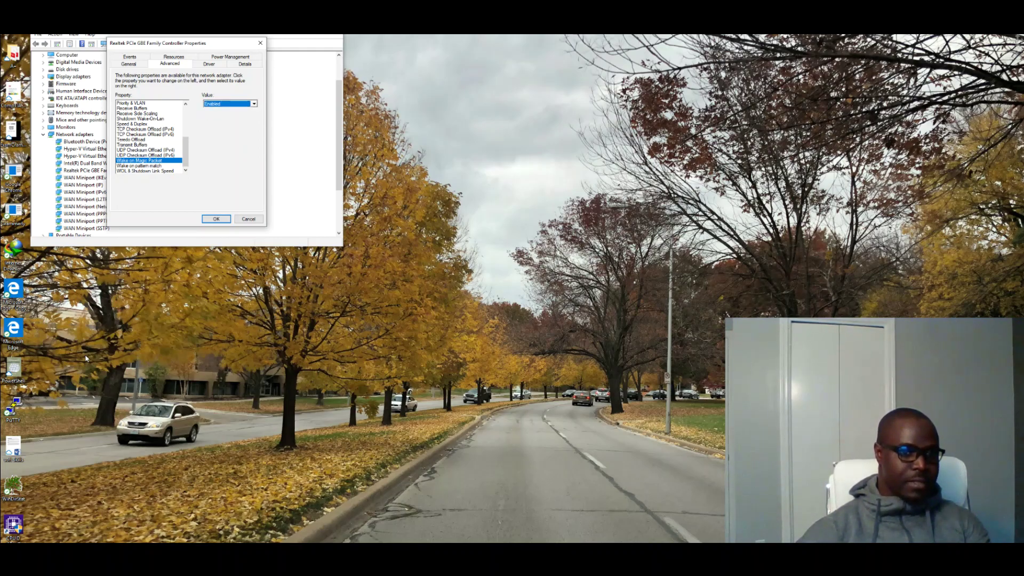
pyautogui.press('Return')
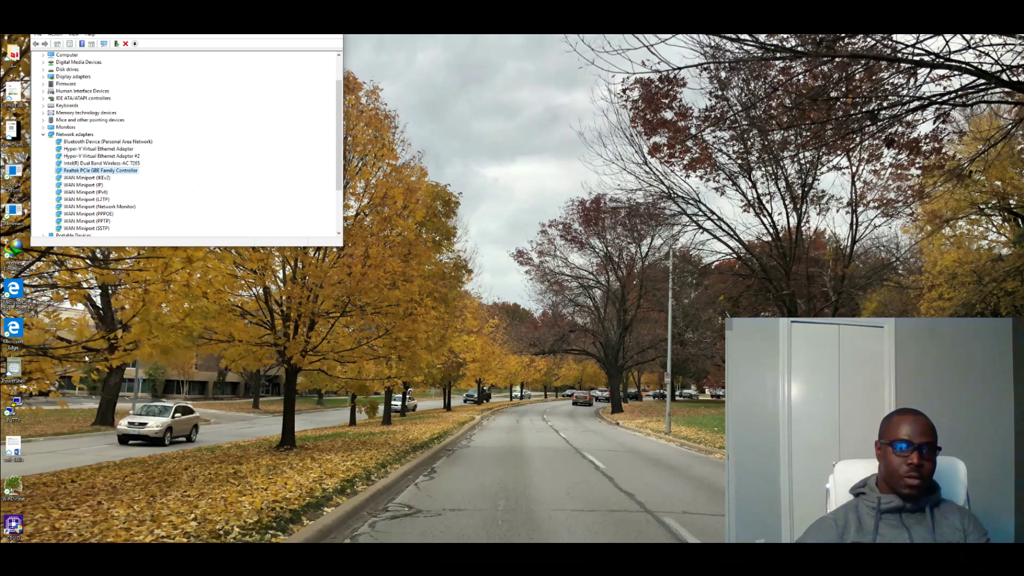
pyautogui.hotkey('alt', 'F4')
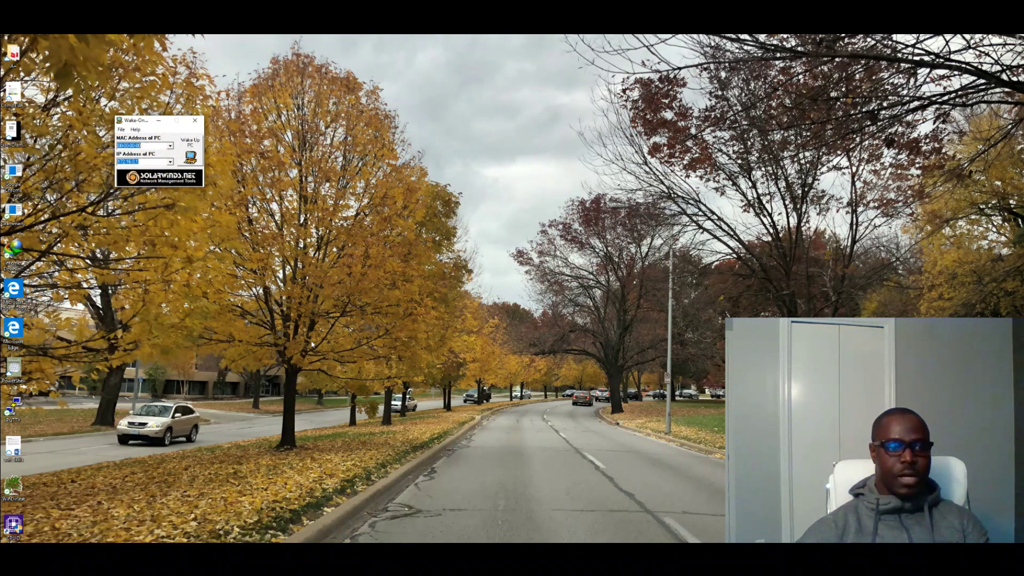
# In the Wake-on-LAN tool, send the wake-up packet using the placeholder MAC address and IP 172.16.0.1, and dismiss the sent message
pyautogui.click(150, 147)
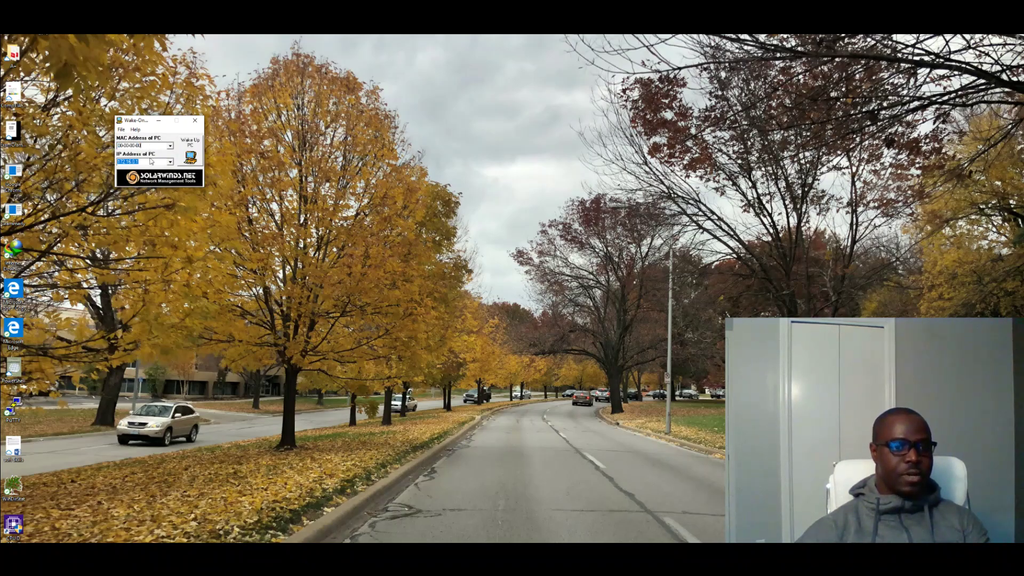
pyautogui.click(141, 163)
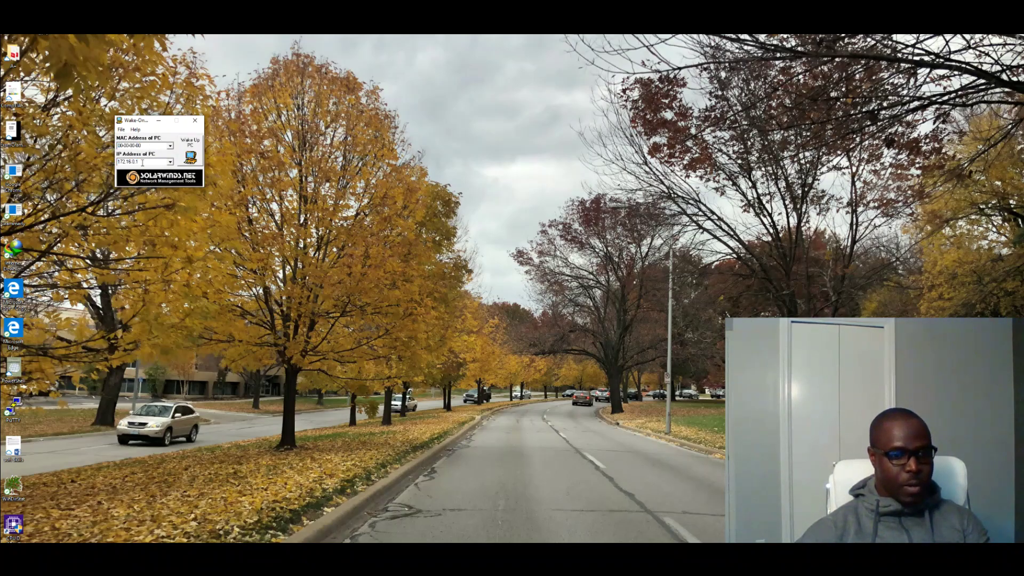
pyautogui.click(191, 150)
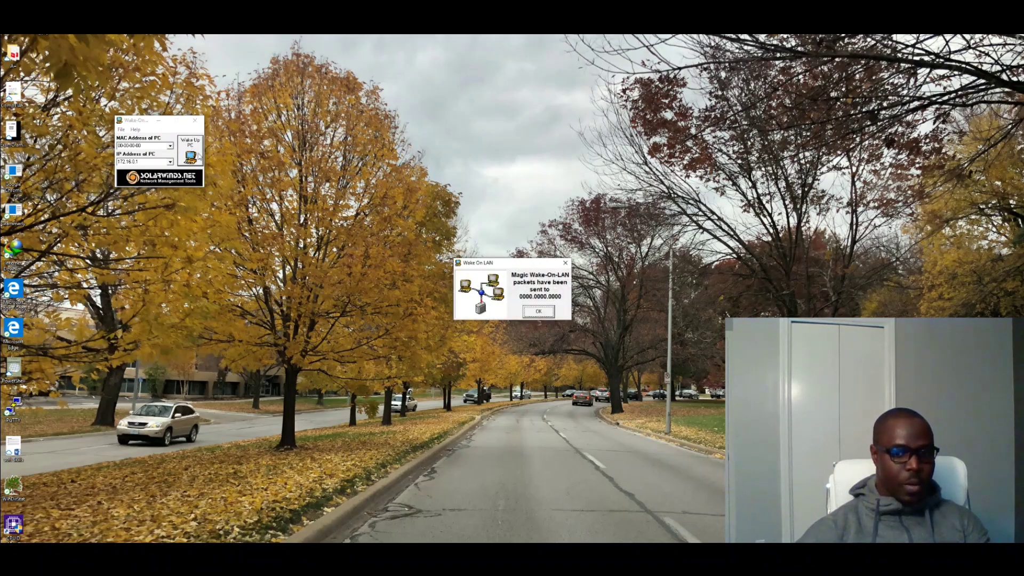
pyautogui.click(538, 313)
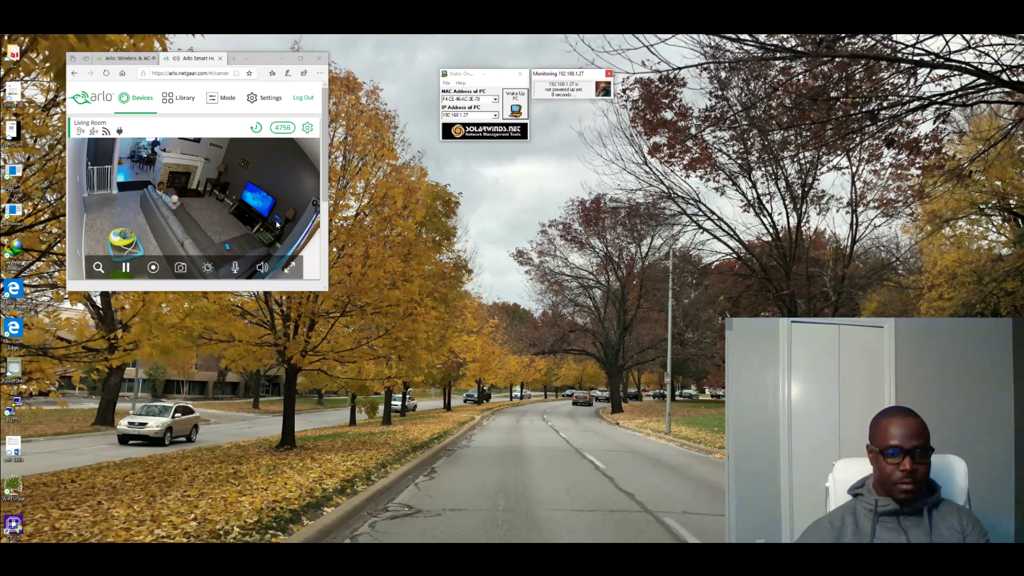
# Close the Arlo camera browser with all its tabs, the power-up monitoring window and the Wake-on-LAN tool
pyautogui.hotkey('alt', 'F4')
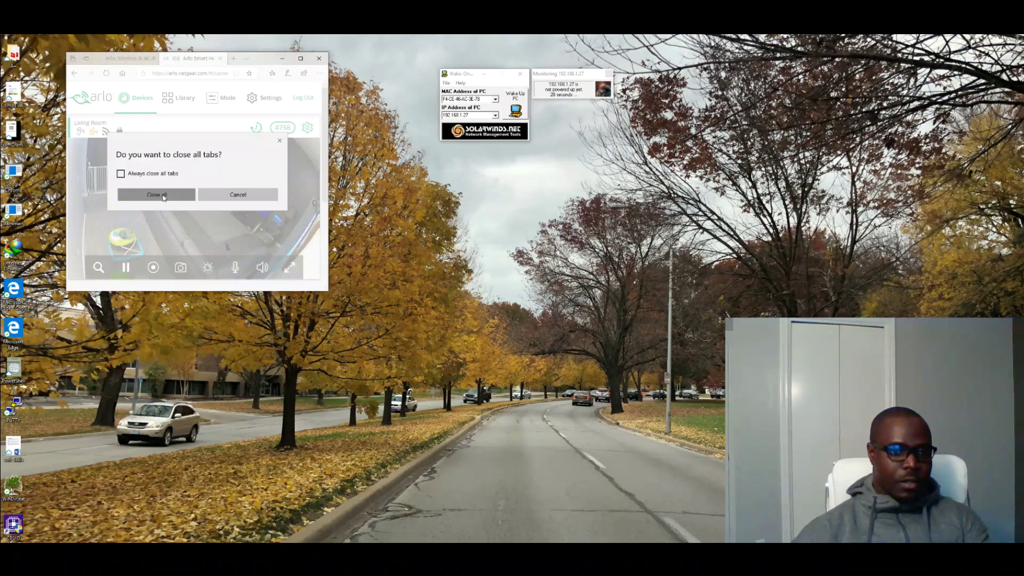
pyautogui.click(164, 195)
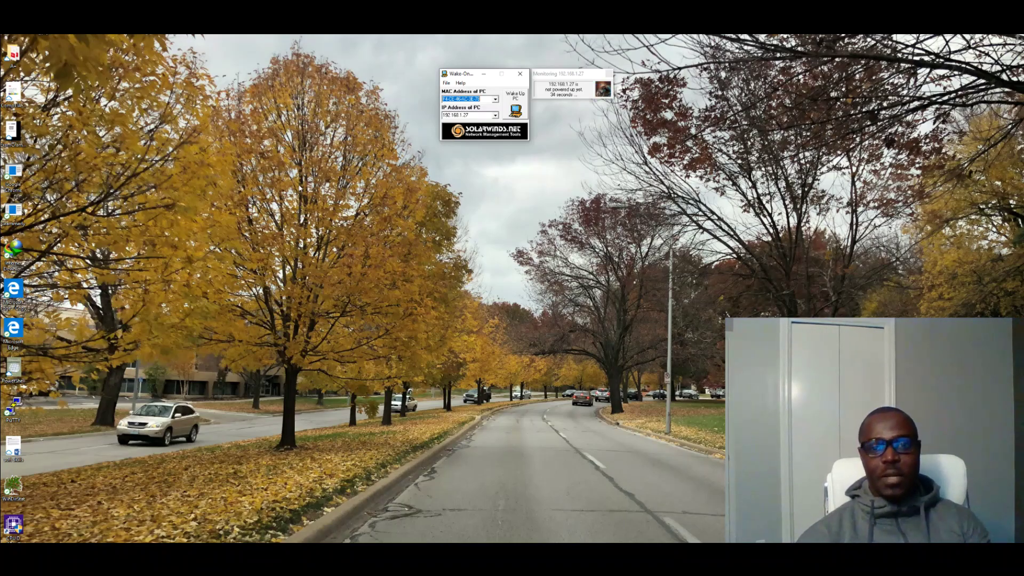
pyautogui.click(611, 76)
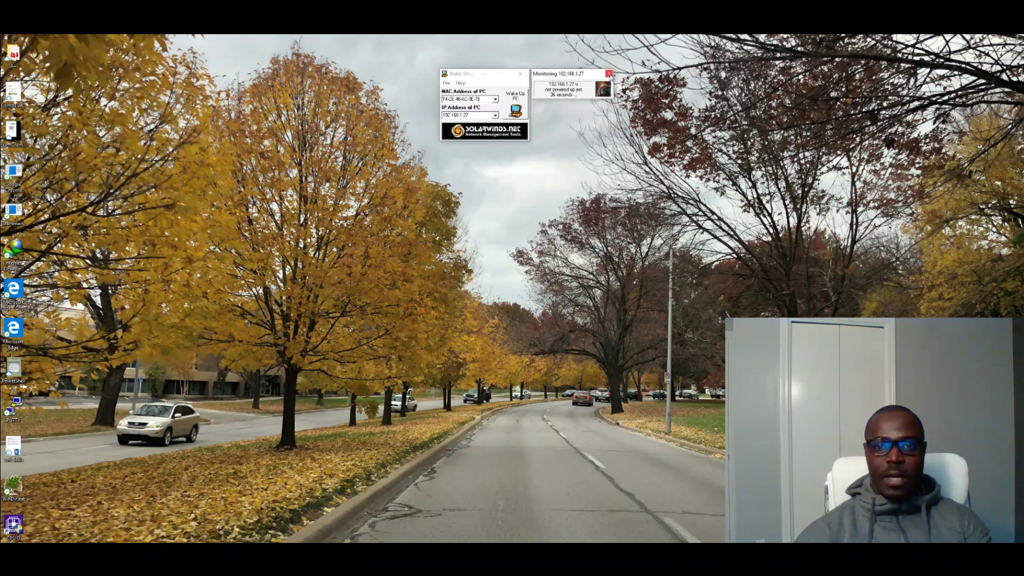
pyautogui.click(611, 75)
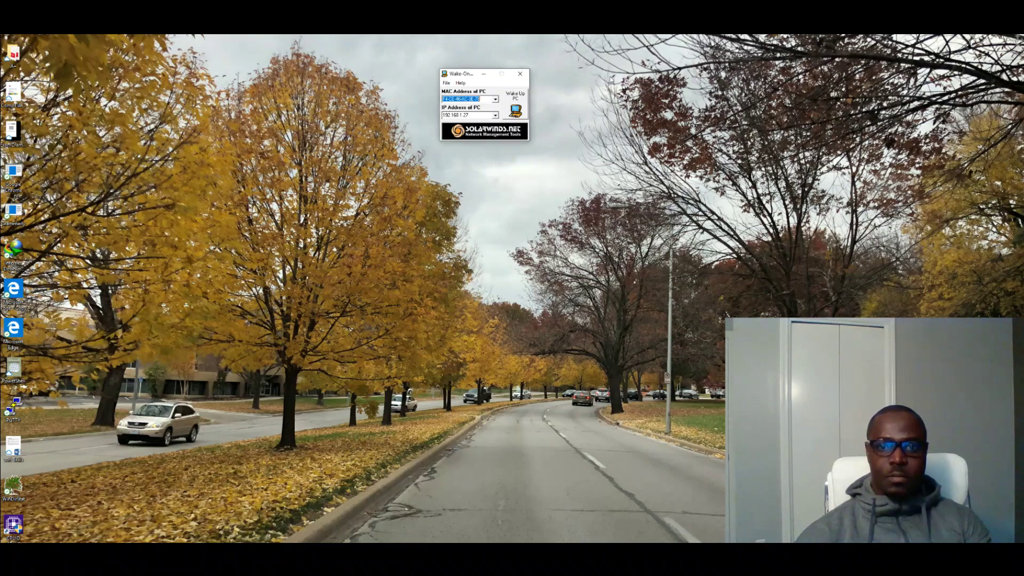
pyautogui.click(520, 73)
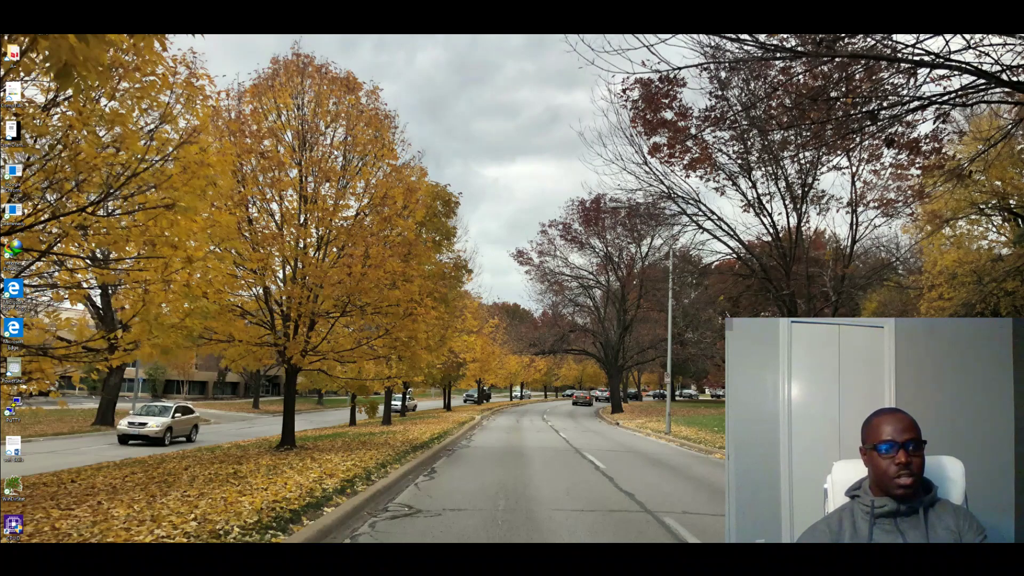